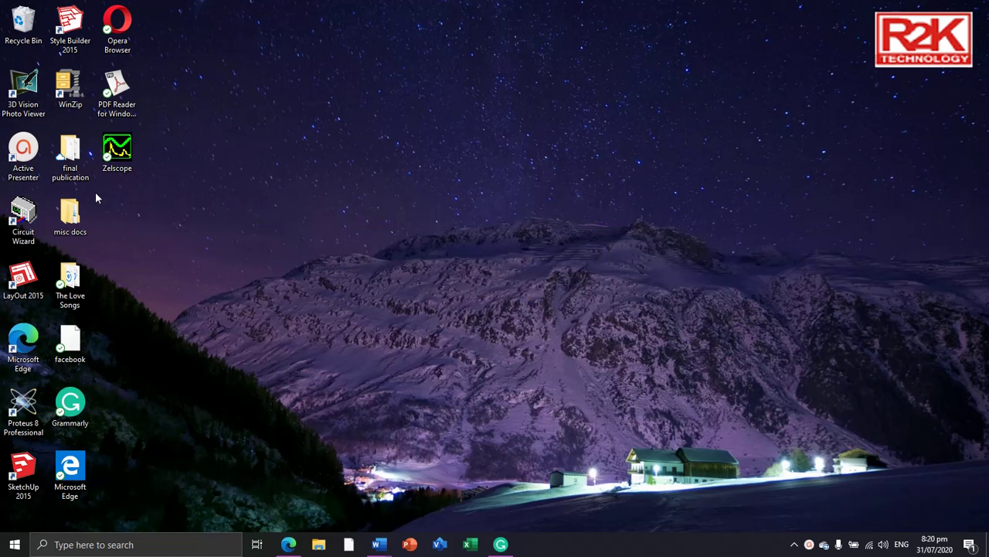
# - Select the Circuit Wizard icon on the desktop
pyautogui.click(23, 210)
# - Launch Circuit Wizard and maximize its window to fill the screen
pyautogui.doubleClick(23, 210)
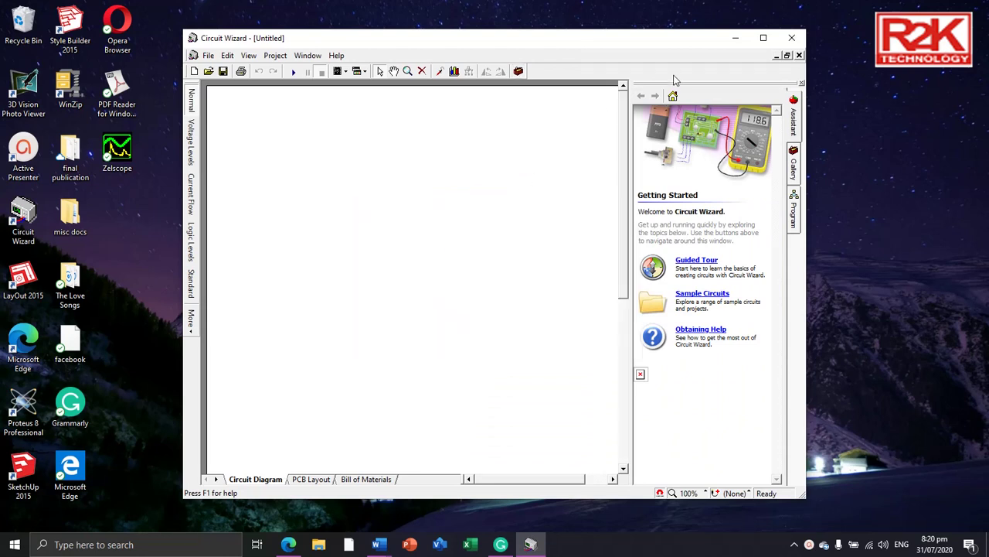
pyautogui.click(762, 39)
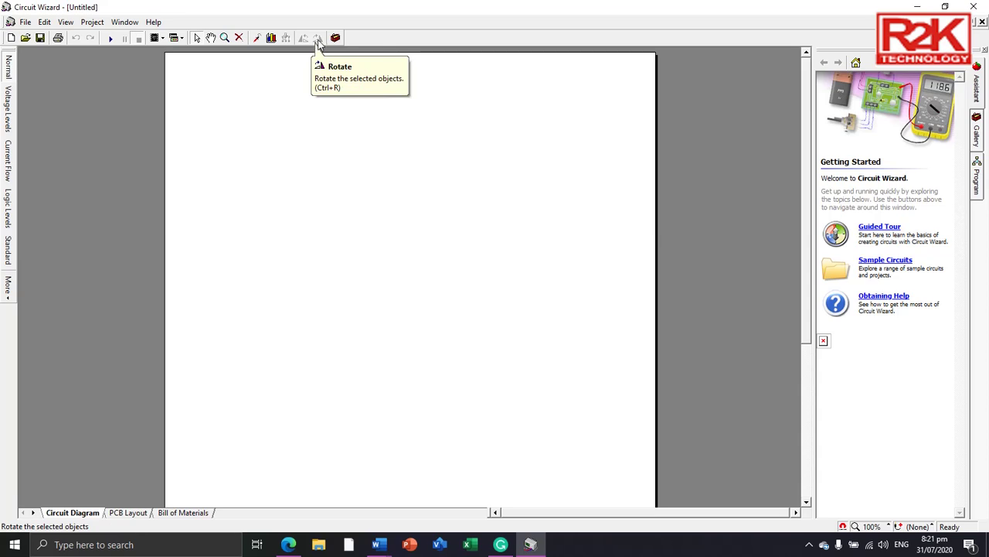
# - Place a 9V battery B1 from Power Supplies at the upper left, rotated to stand vertically
pyautogui.click(977, 131)
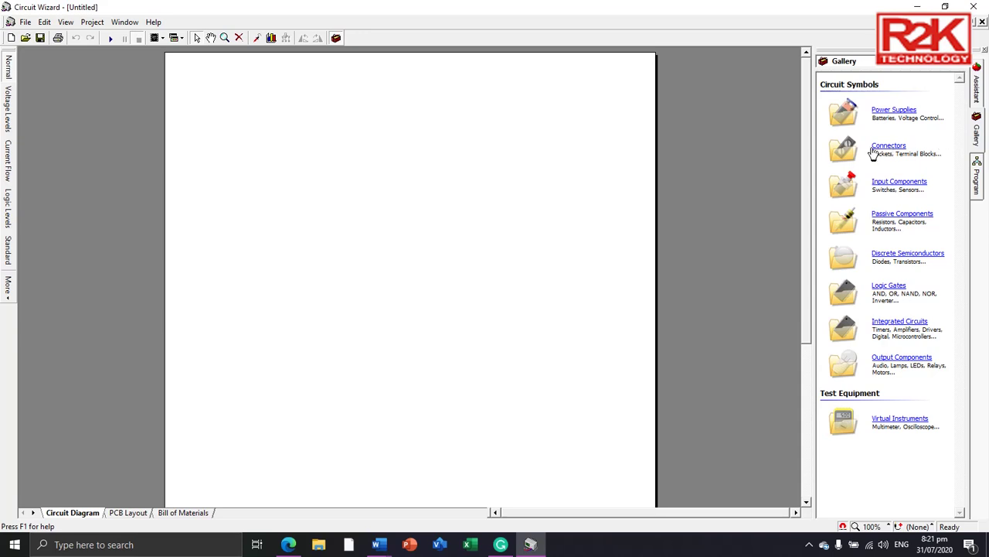
pyautogui.click(893, 112)
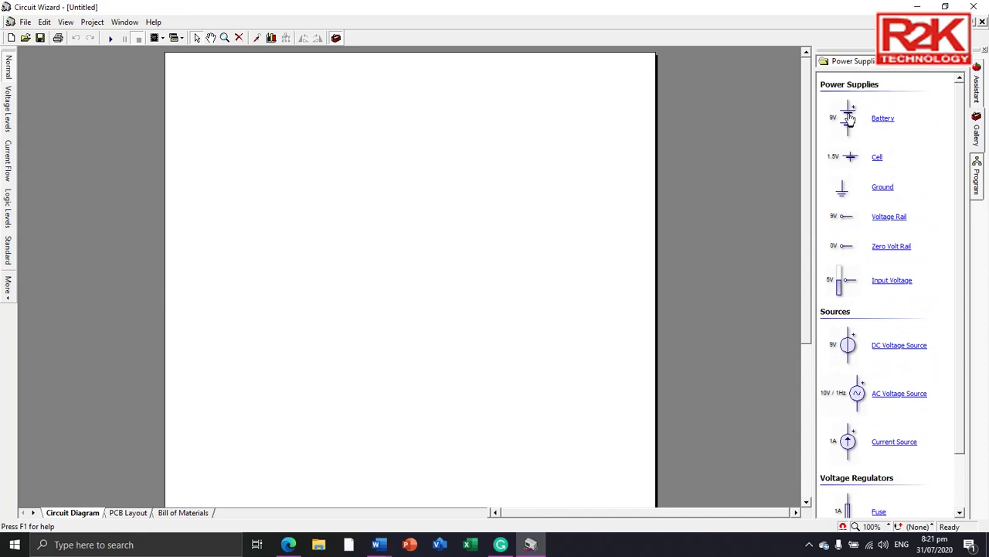
pyautogui.moveTo(850, 118); pyautogui.dragTo(261, 165)
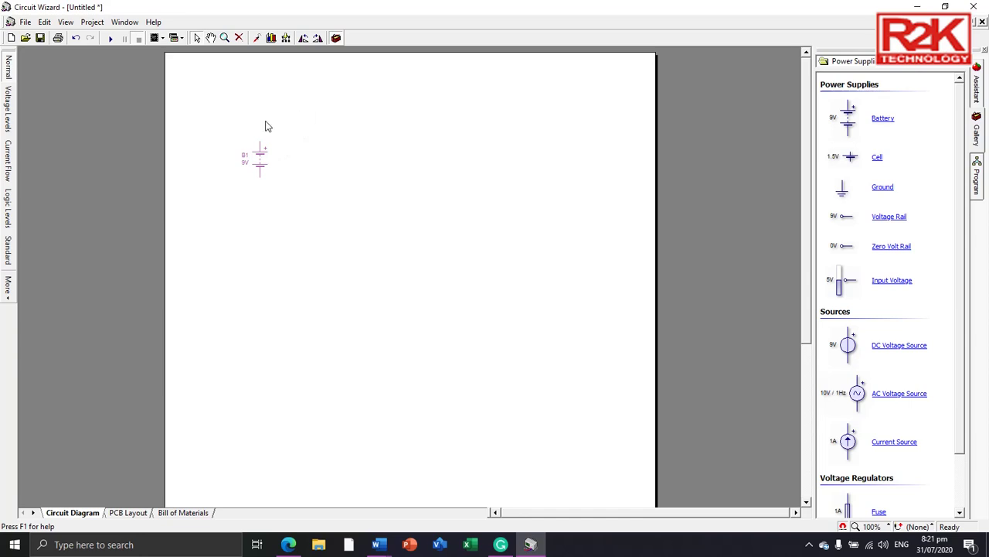
pyautogui.click(303, 39)
pyautogui.click(304, 39)
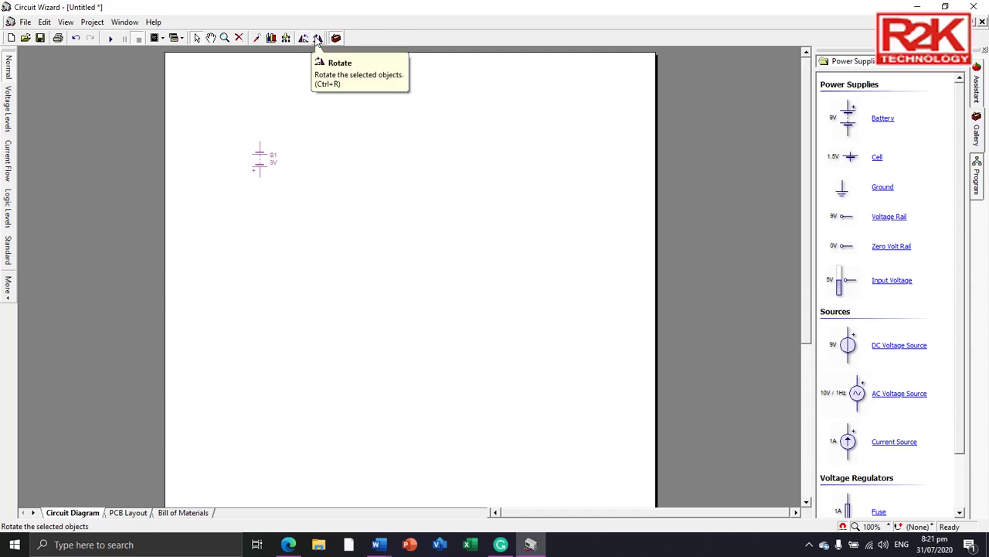
pyautogui.click(317, 39)
pyautogui.click(317, 38)
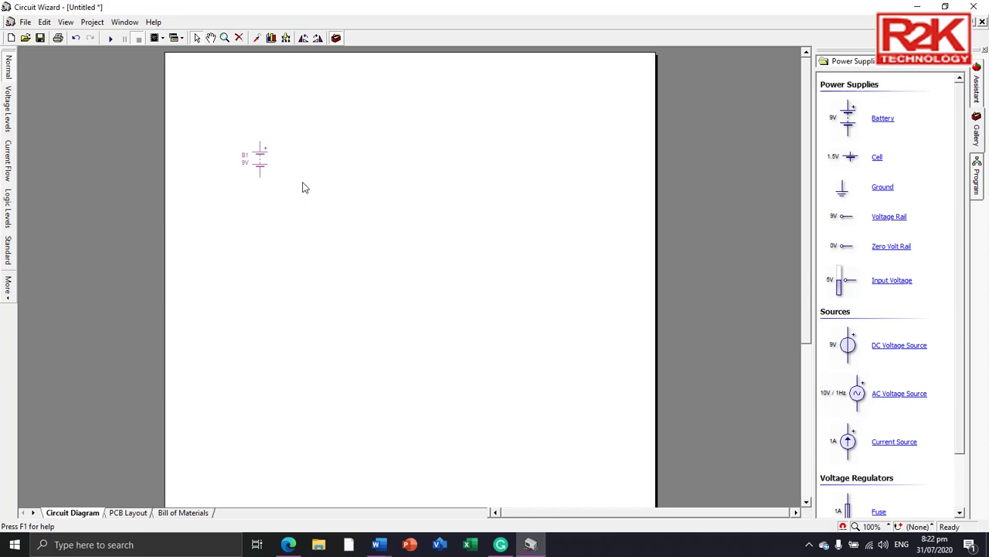
# - Change battery B1's value from 9V to 12V
pyautogui.doubleClick(258, 170)
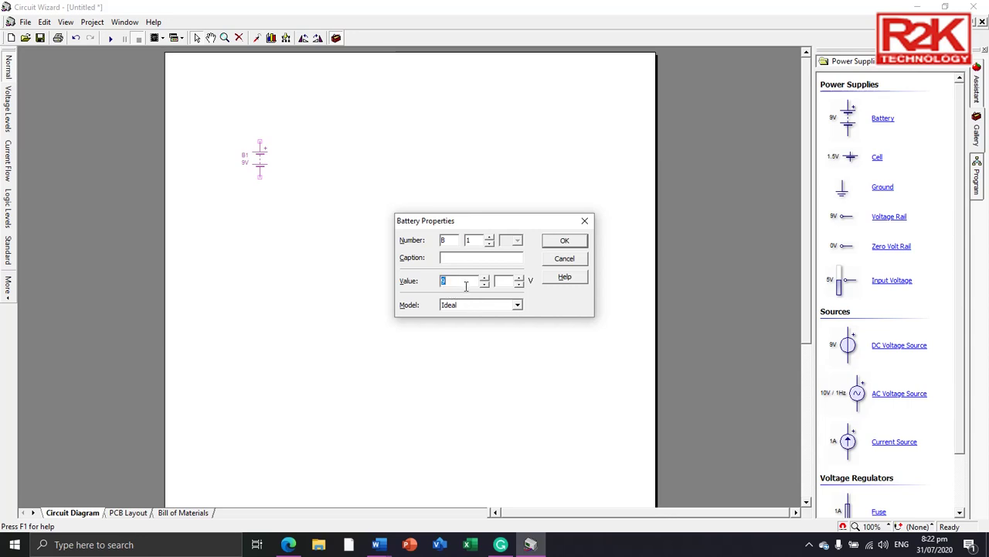
pyautogui.write('12')
pyautogui.click(565, 242)
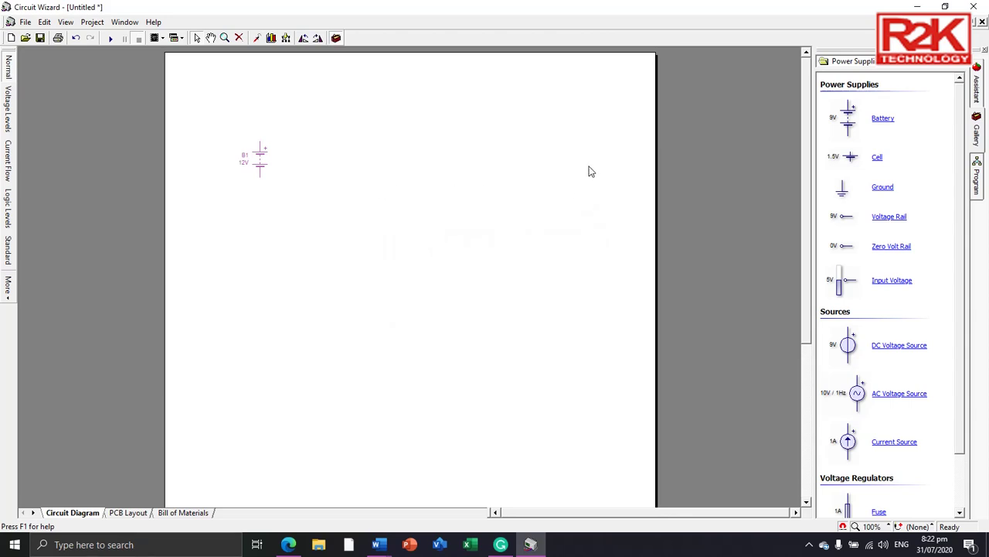
# - Place an SPDT switch SW1 from the Switches gallery above the battery
pyautogui.click(964, 69)
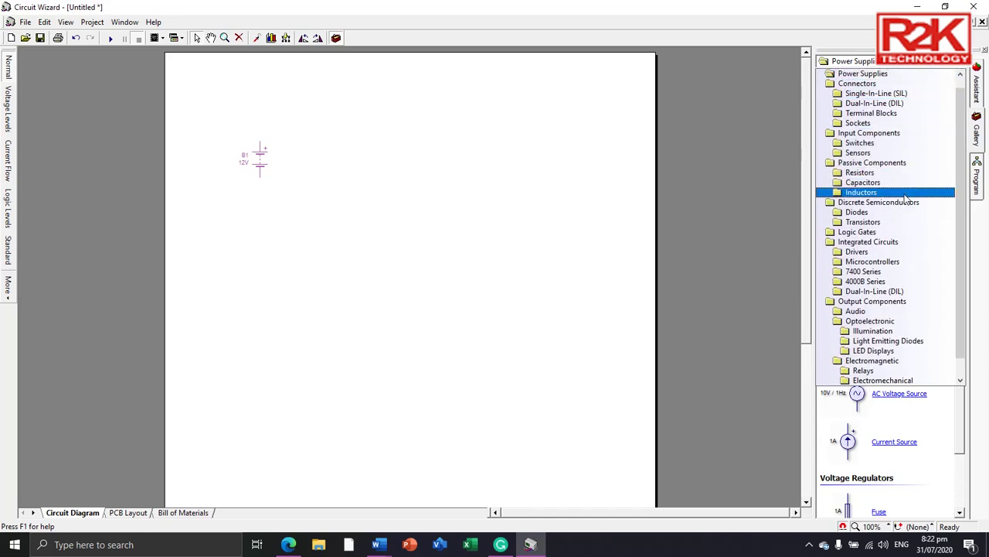
pyautogui.click(861, 143)
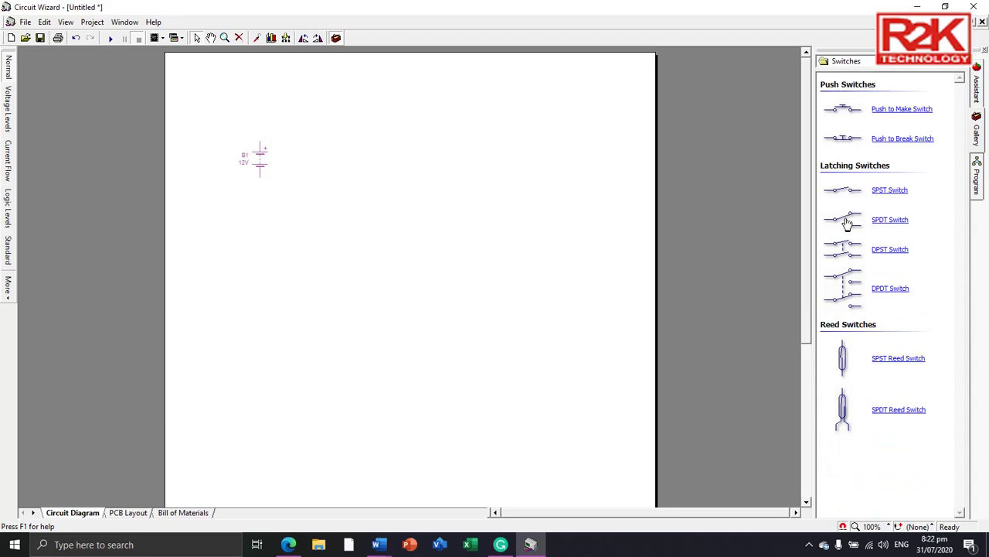
pyautogui.moveTo(847, 223); pyautogui.dragTo(358, 121)
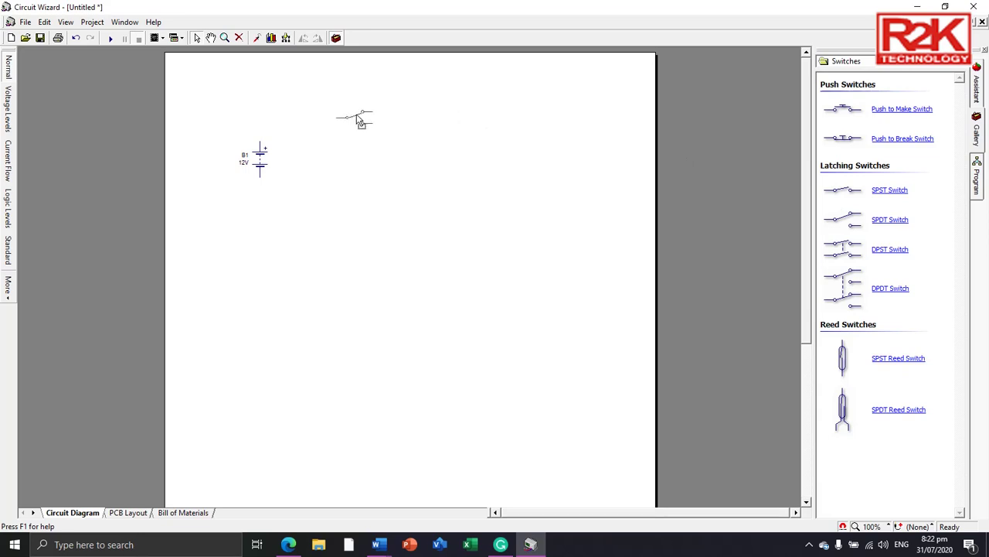
pyautogui.moveTo(358, 121); pyautogui.dragTo(359, 122)
pyautogui.click(410, 193)
# - Add two 1k resistors, R1 and R2, side by side right of the switch
pyautogui.click(963, 64)
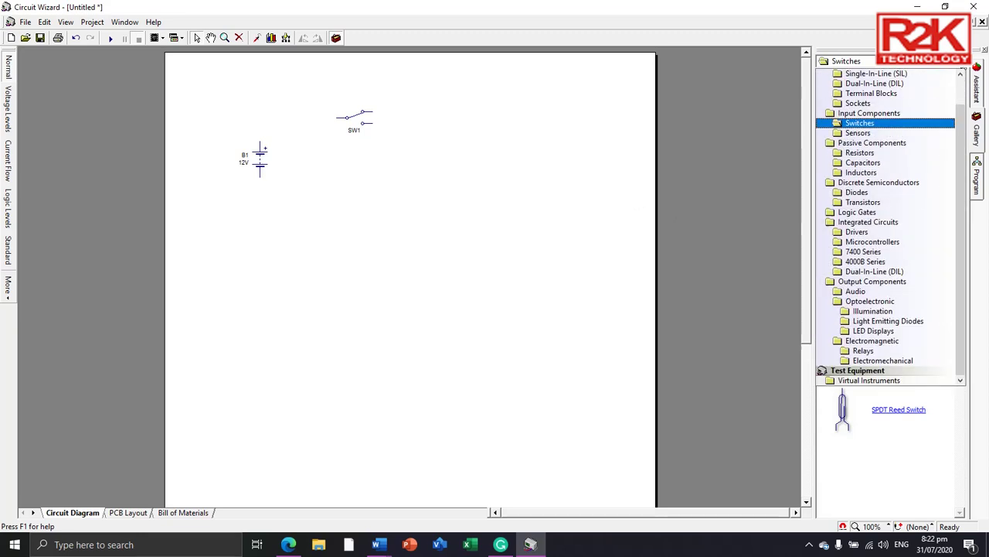
pyautogui.click(860, 153)
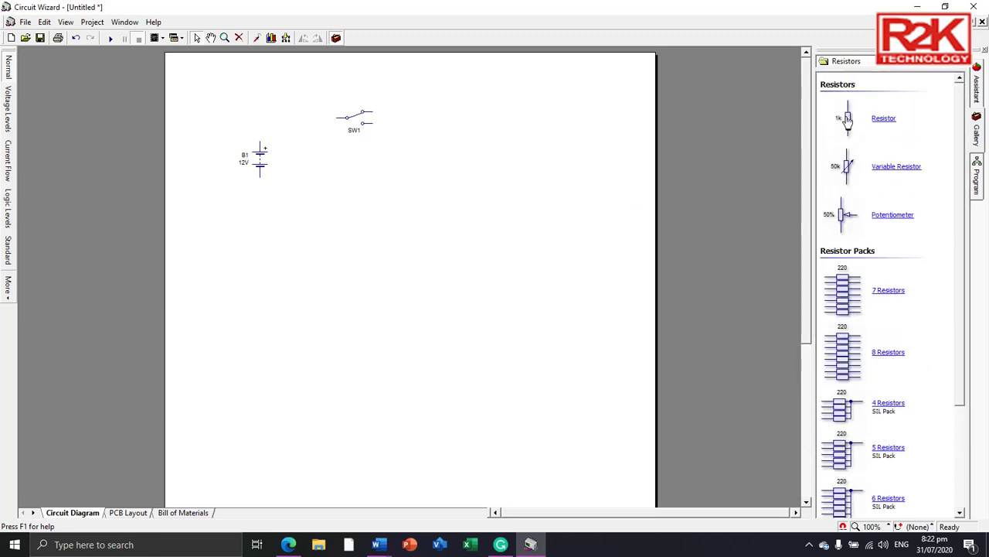
pyautogui.moveTo(852, 129); pyautogui.dragTo(458, 160)
pyautogui.moveTo(850, 128); pyautogui.dragTo(510, 164)
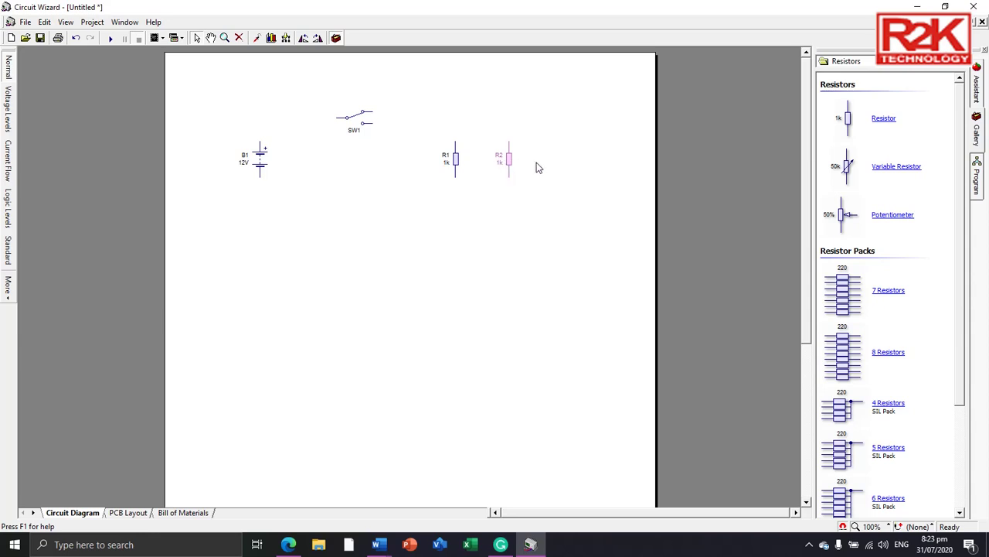
# - Change resistor R1 from 1k to 10 Ω and R2 from 1k to 5 Ω
pyautogui.doubleClick(456, 166)
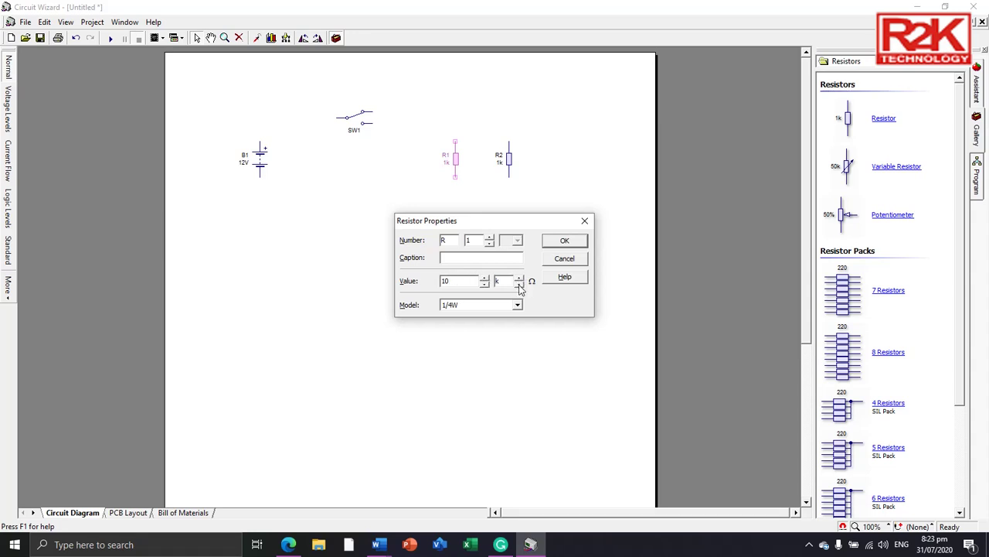
pyautogui.click(565, 240)
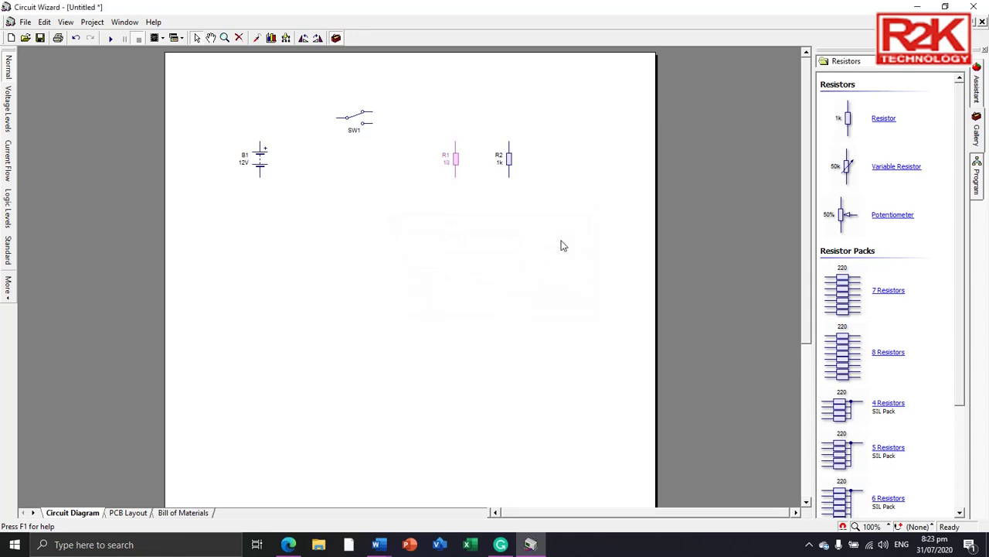
pyautogui.doubleClick(509, 166)
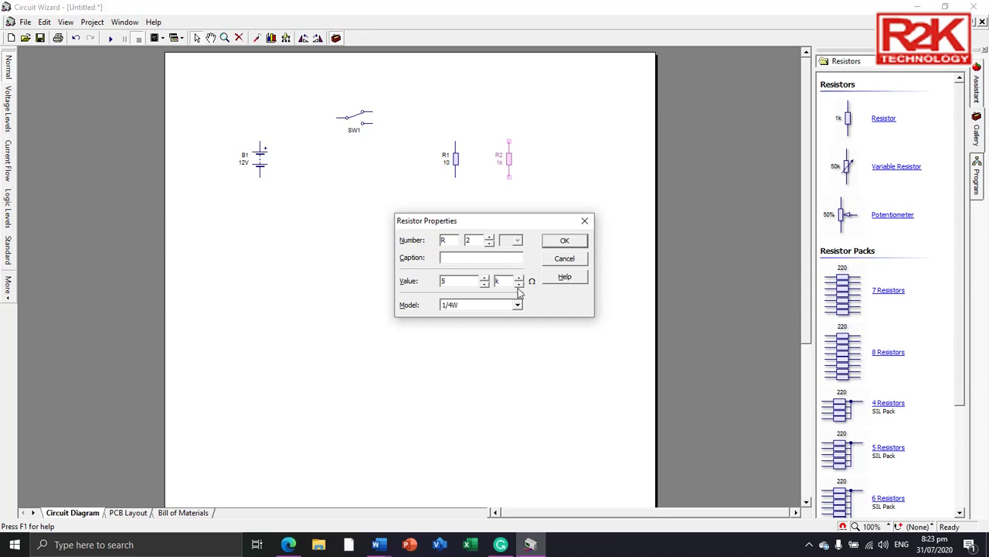
pyautogui.click(562, 242)
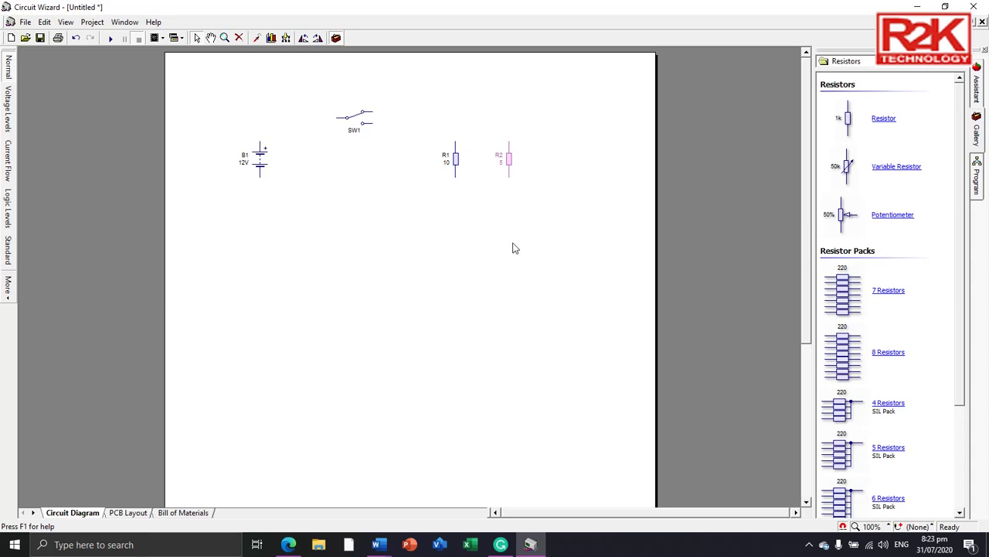
pyautogui.click(550, 236)
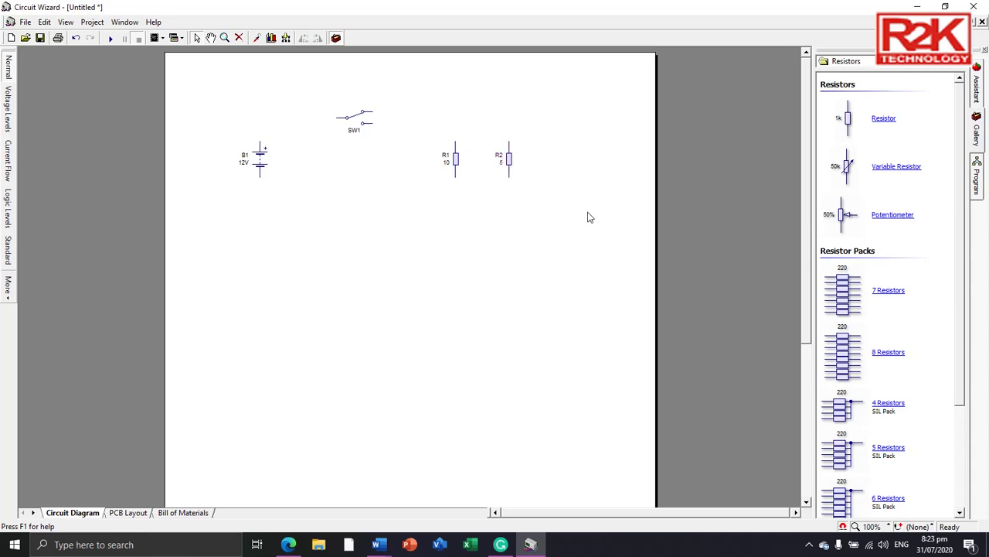
pyautogui.click(962, 68)
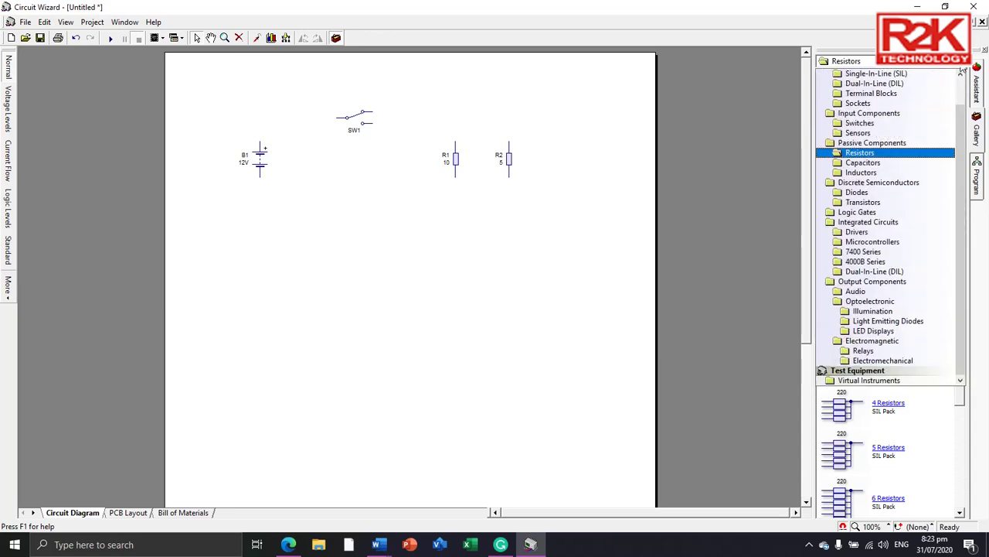
# - Place a signal lamp below R1 and a filament lamp below R2 from Output Components
pyautogui.click(889, 283)
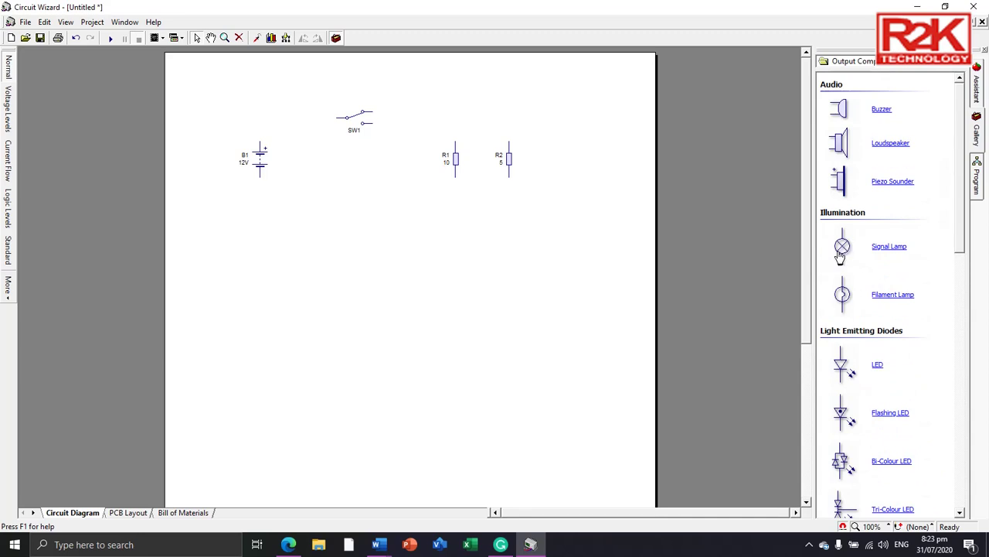
pyautogui.moveTo(845, 249); pyautogui.dragTo(460, 238)
pyautogui.moveTo(840, 295); pyautogui.dragTo(504, 254)
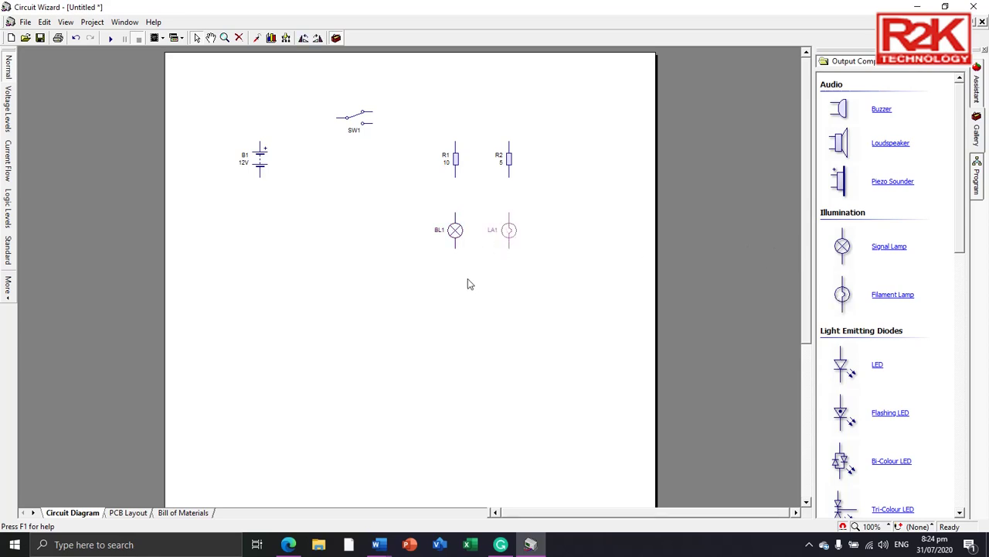
# - Set signal lamp BL1's model to 12V, 100mA and accept filament lamp LA1 at 12V, 10W
pyautogui.doubleClick(459, 235)
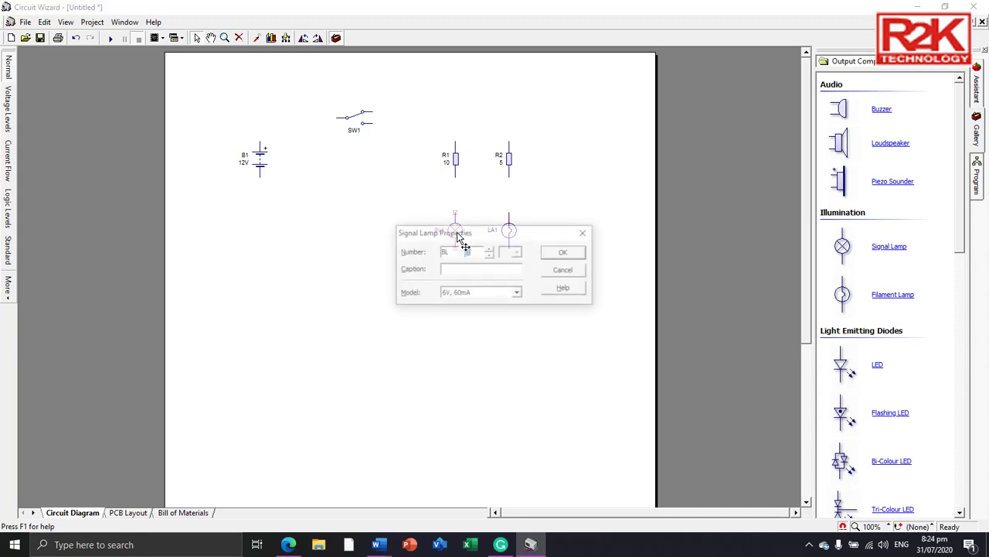
pyautogui.click(518, 293)
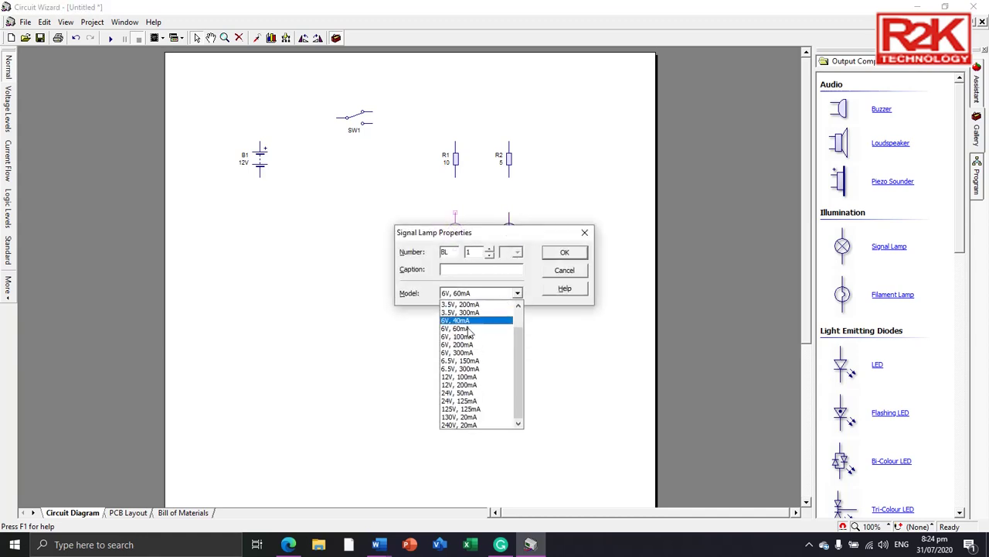
pyautogui.click(471, 378)
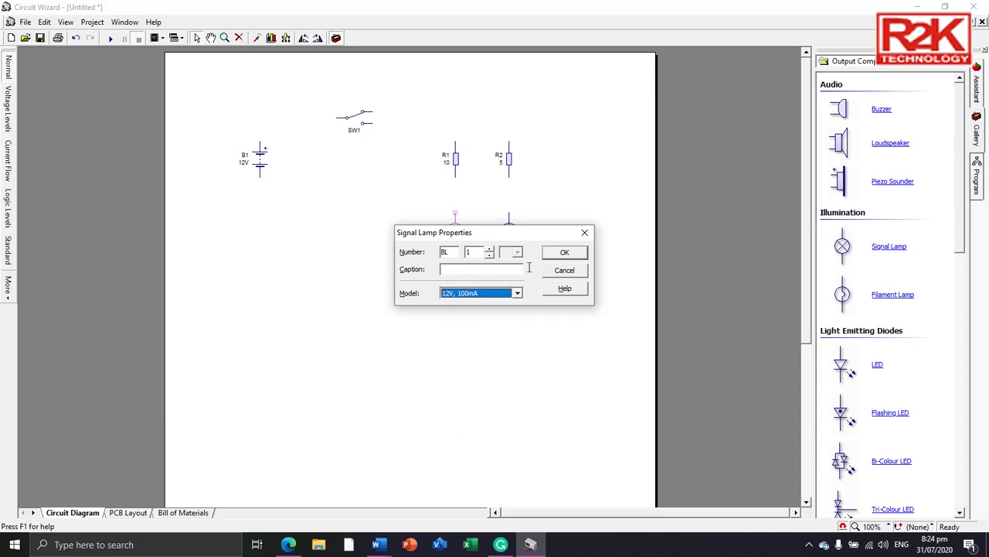
pyautogui.click(564, 254)
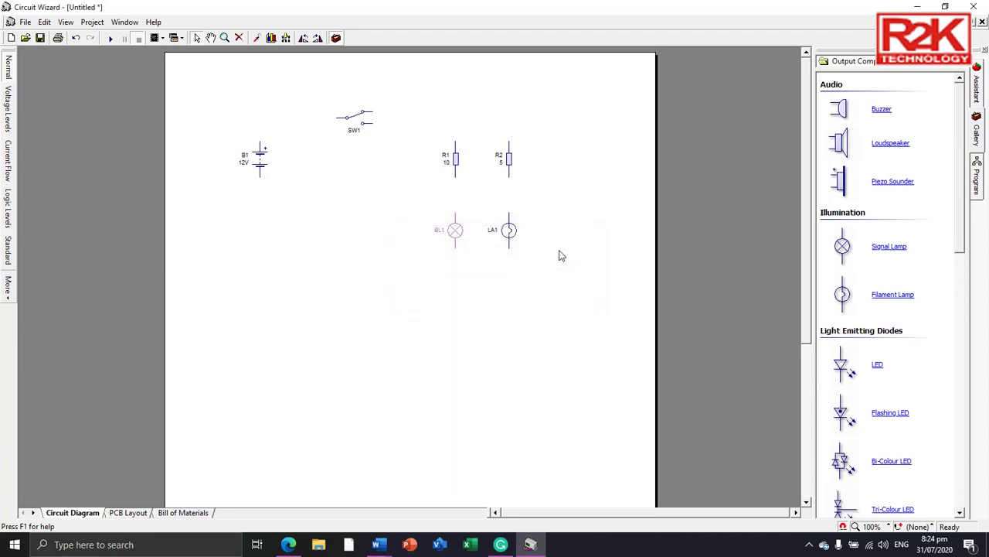
pyautogui.doubleClick(509, 236)
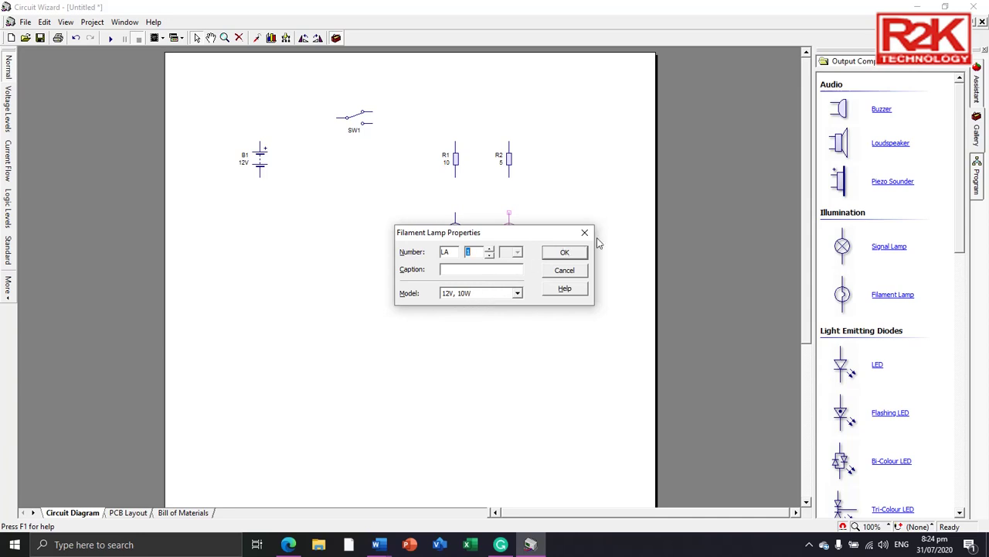
pyautogui.click(565, 260)
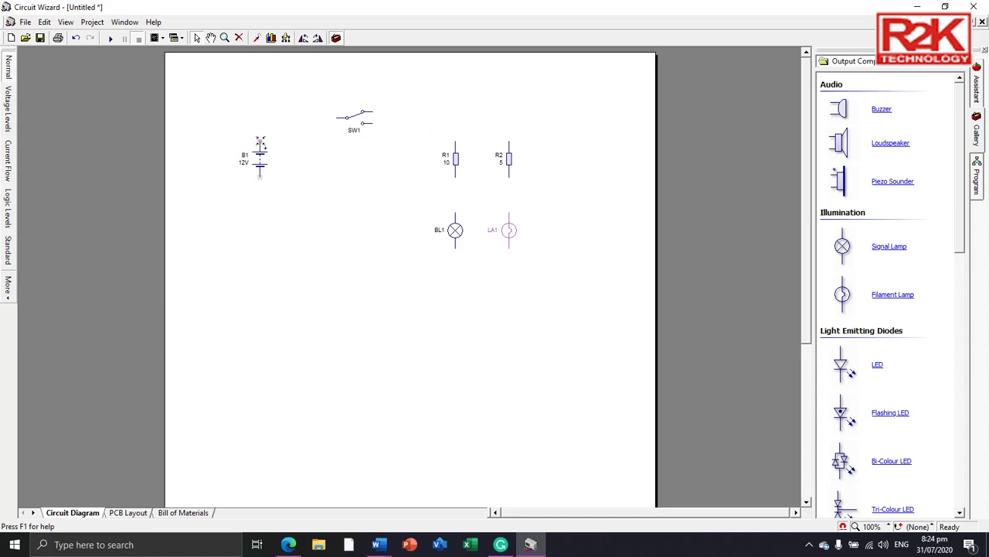
# - Wire battery to SW1, SW1 to R1, R1 to BL1, R2 to LA1, and both lamps back to B1
pyautogui.moveTo(261, 141)
pyautogui.mouseDown()
pyautogui.moveTo(273, 108)
pyautogui.moveTo(298, 114)
pyautogui.moveTo(260, 116)
pyautogui.moveTo(487, 112)
pyautogui.moveTo(510, 141)
pyautogui.mouseUp()
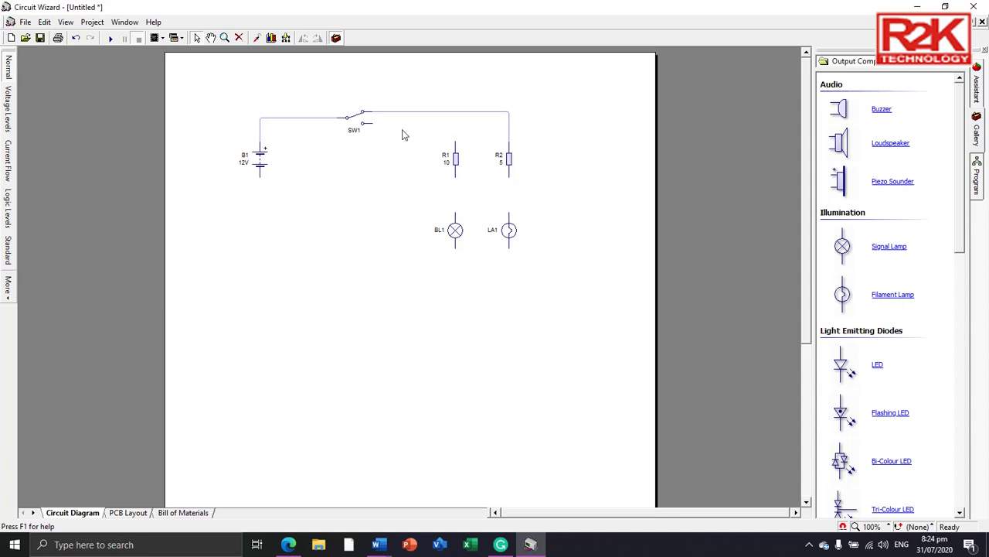
pyautogui.moveTo(369, 121); pyautogui.dragTo(456, 141)
pyautogui.moveTo(455, 205); pyautogui.dragTo(455, 221)
pyautogui.moveTo(509, 180); pyautogui.dragTo(510, 219)
pyautogui.moveTo(457, 249); pyautogui.dragTo(260, 176)
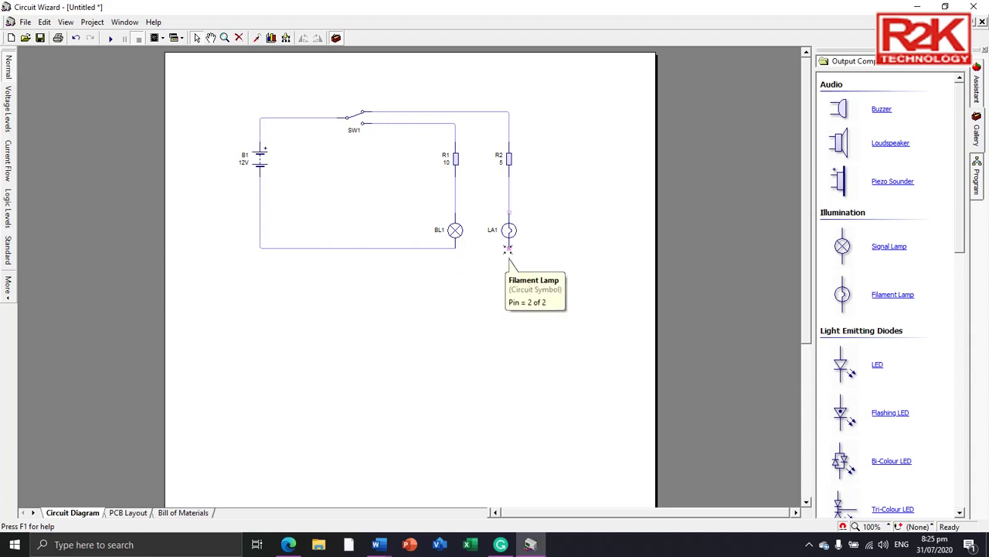
pyautogui.moveTo(510, 246); pyautogui.dragTo(455, 247)
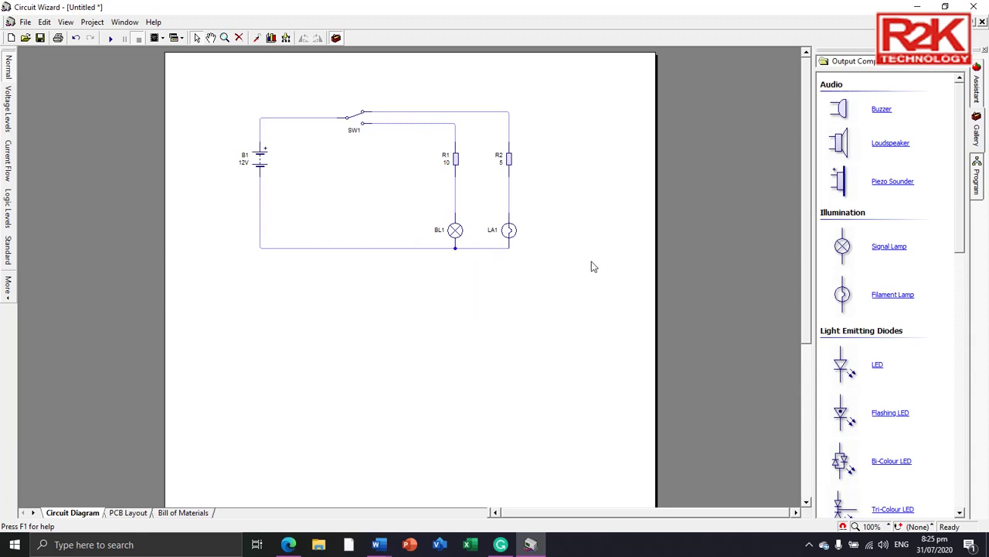
# - Attach a ground symbol from Power Supplies to the return wire below the battery
pyautogui.click(963, 68)
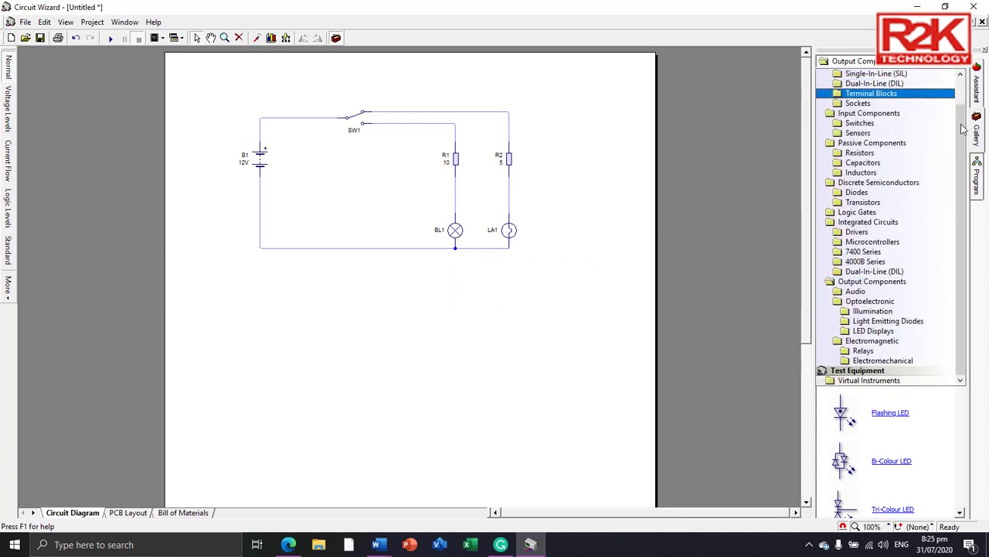
pyautogui.scroll(1, 969, 84)
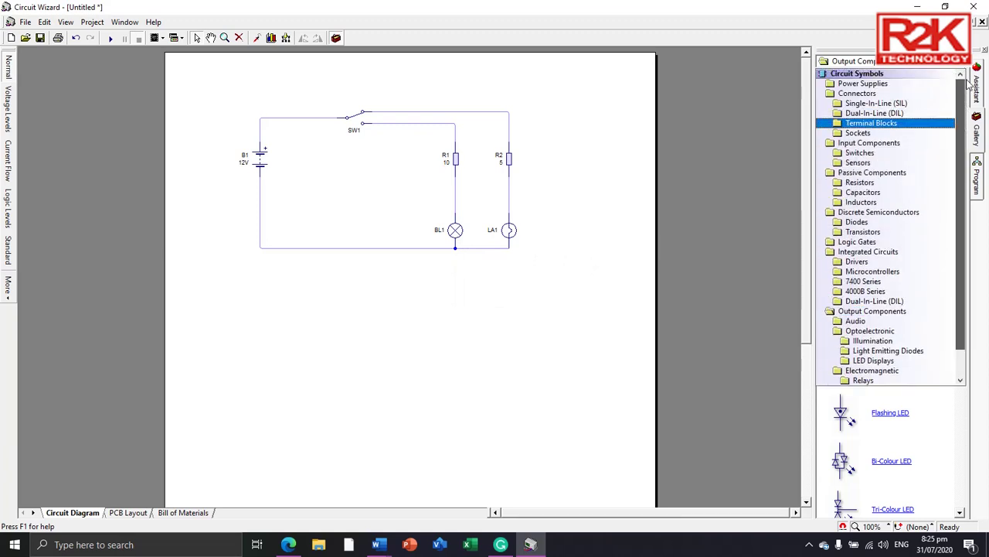
pyautogui.click(863, 83)
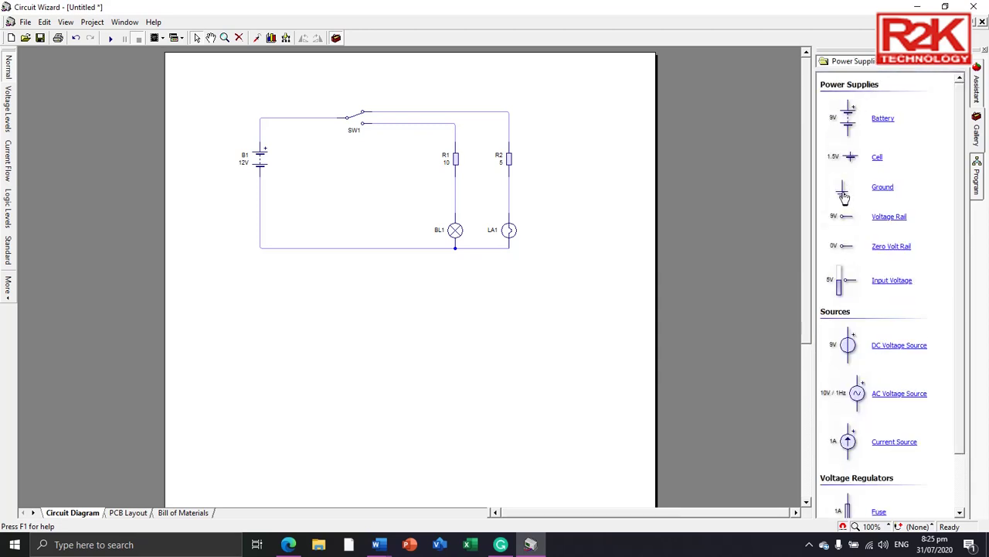
pyautogui.moveTo(844, 197); pyautogui.dragTo(259, 246)
pyautogui.click(259, 247)
# - Zoom in on a rectangle enclosing the whole circuit
pyautogui.click(223, 38)
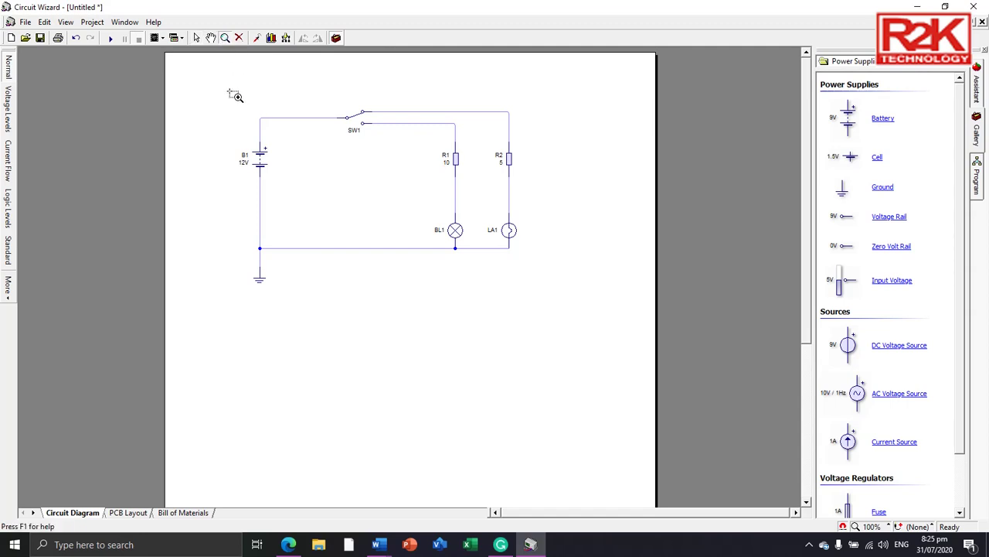
pyautogui.moveTo(225, 88); pyautogui.dragTo(546, 296)
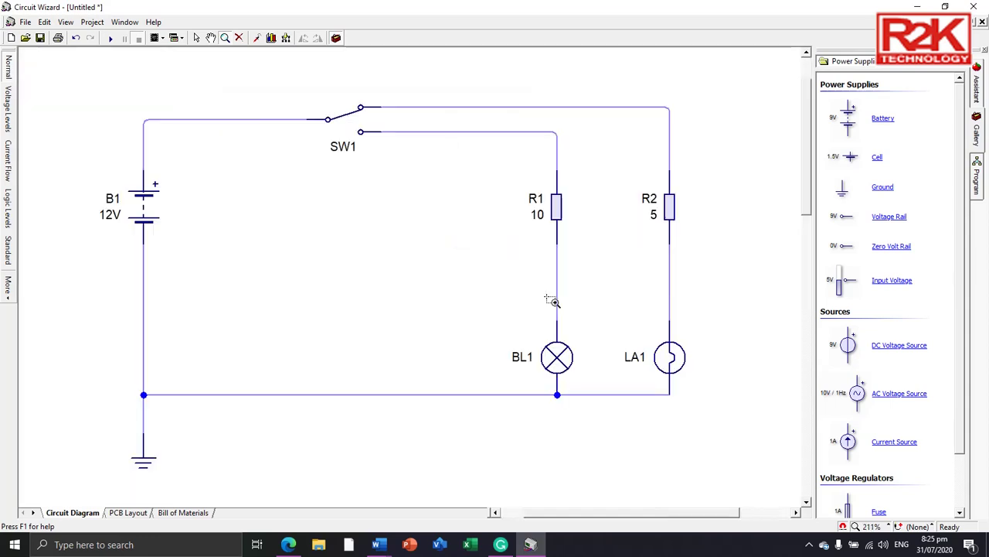
# - Run the simulation and toggle SW1 between the lamps, leaving signal lamp BL1 lit
pyautogui.click(110, 42)
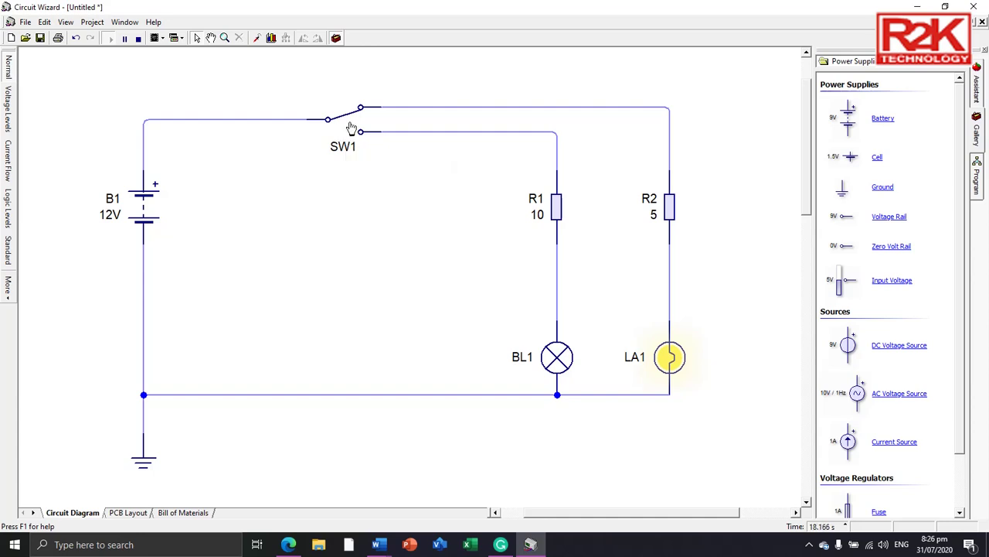
pyautogui.click(348, 125)
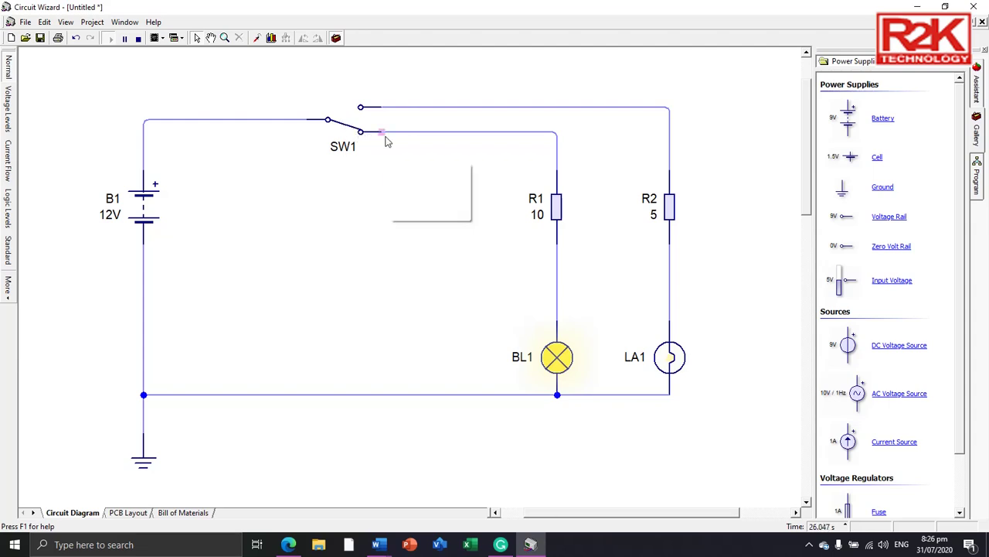
pyautogui.moveTo(387, 141)
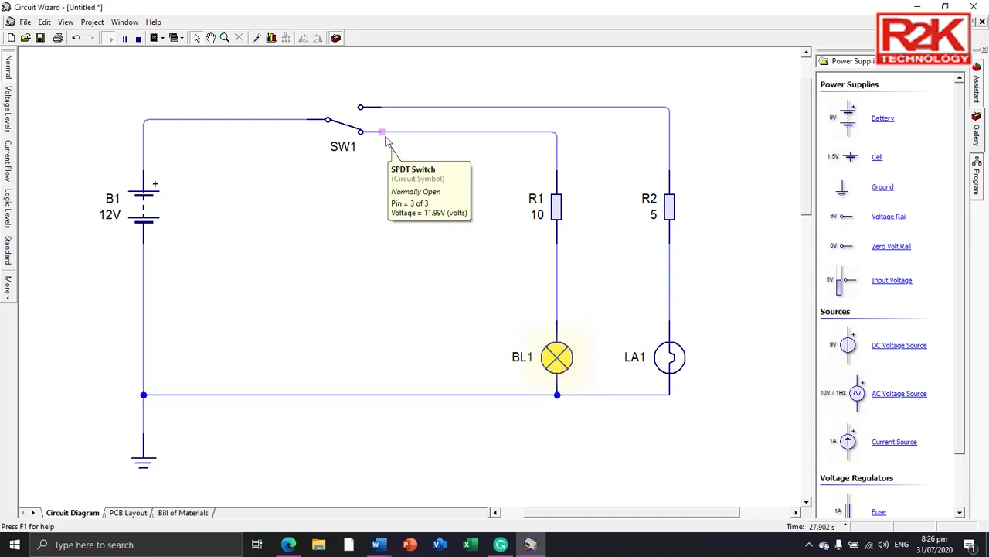
pyautogui.click(350, 127)
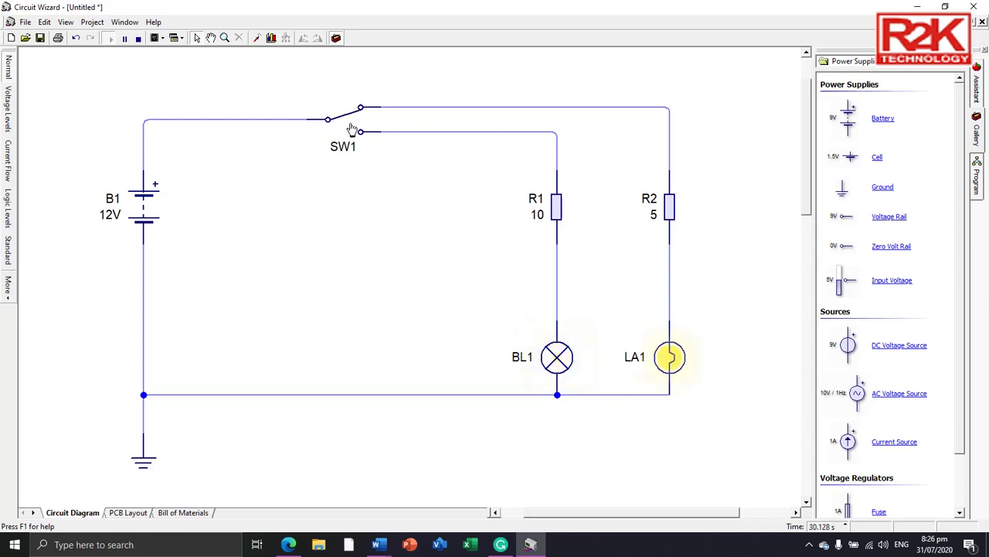
pyautogui.click(352, 127)
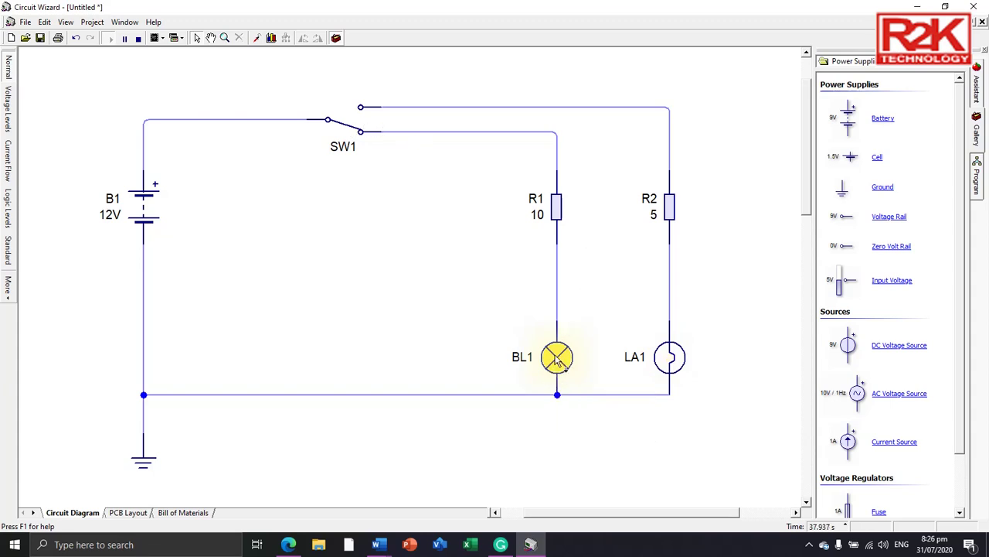
# - Read current and power on BL1, LA1, R1 and R2, then switch SW1 so LA1 lights
pyautogui.moveTo(558, 361)
pyautogui.moveTo(673, 364)
pyautogui.moveTo(559, 204)
pyautogui.moveTo(669, 207)
pyautogui.click(346, 116)
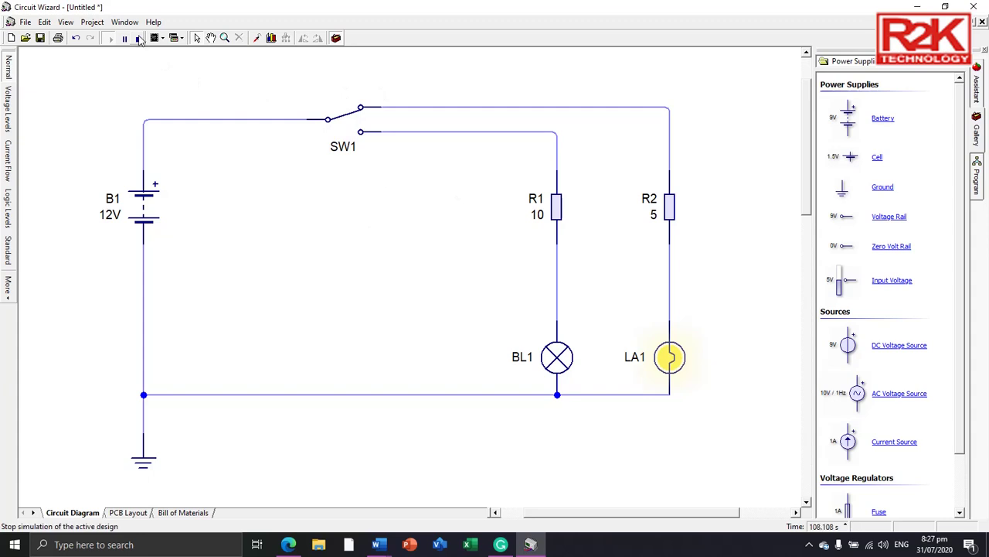
# - Stop the simulation and convert to a single-sided, thick-track PCB with the default board shape
pyautogui.click(139, 40)
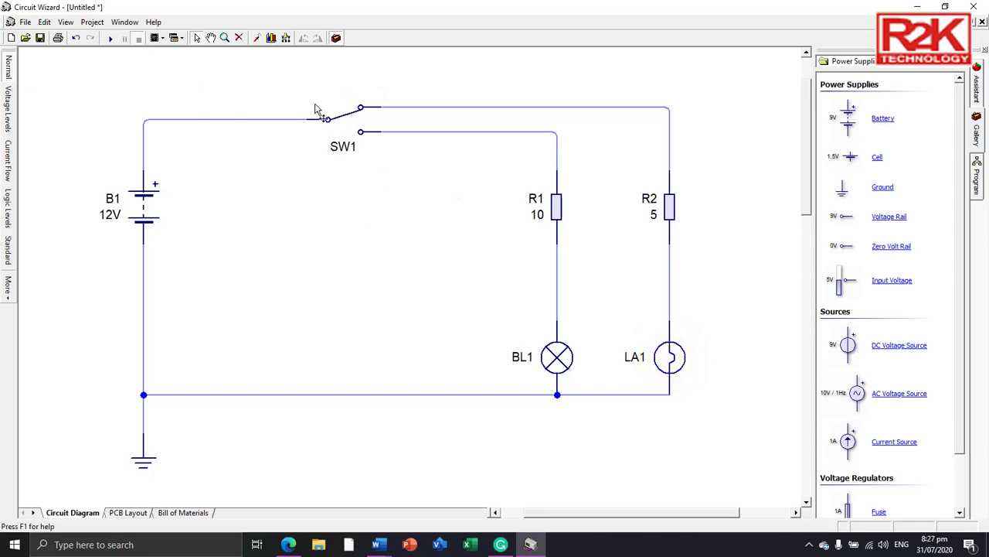
pyautogui.click(286, 40)
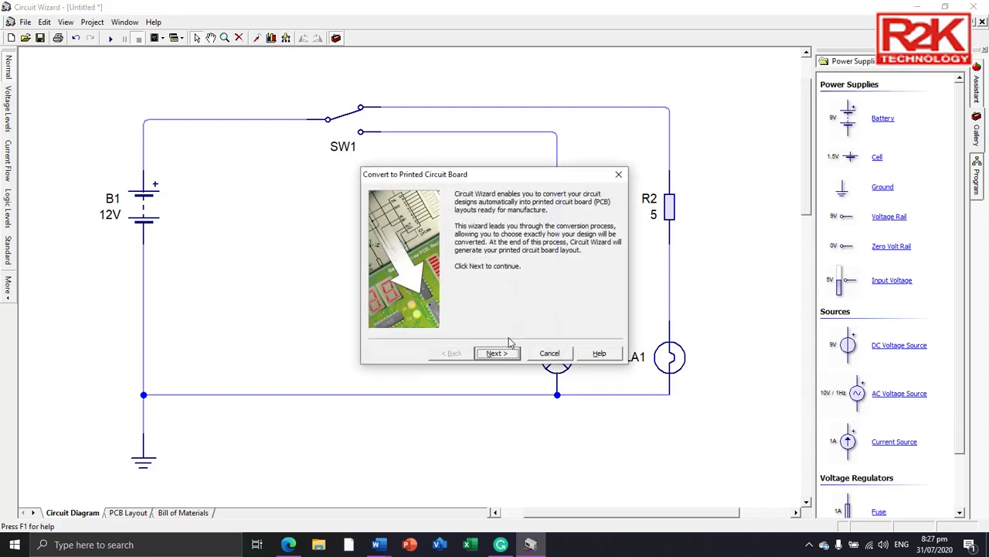
pyautogui.click(493, 352)
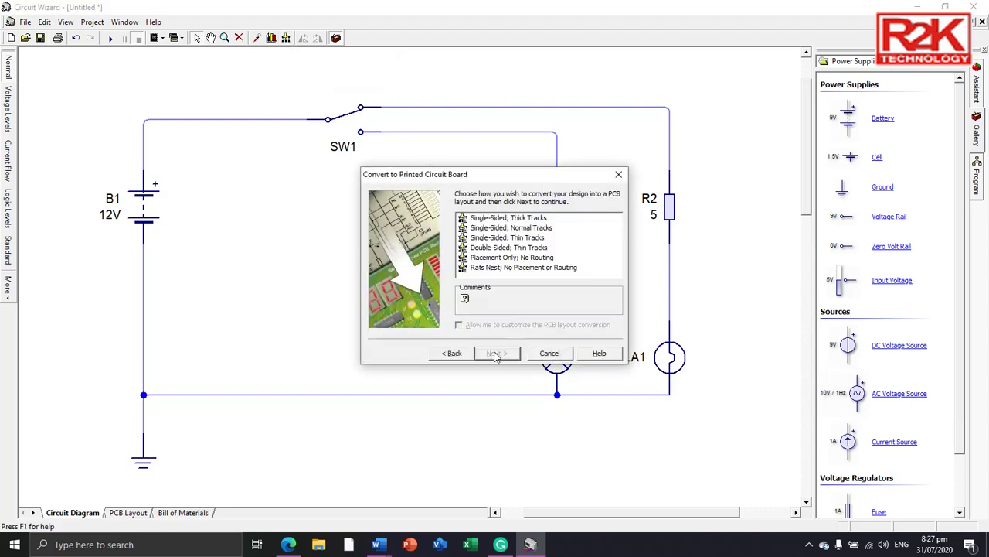
pyautogui.click(497, 222)
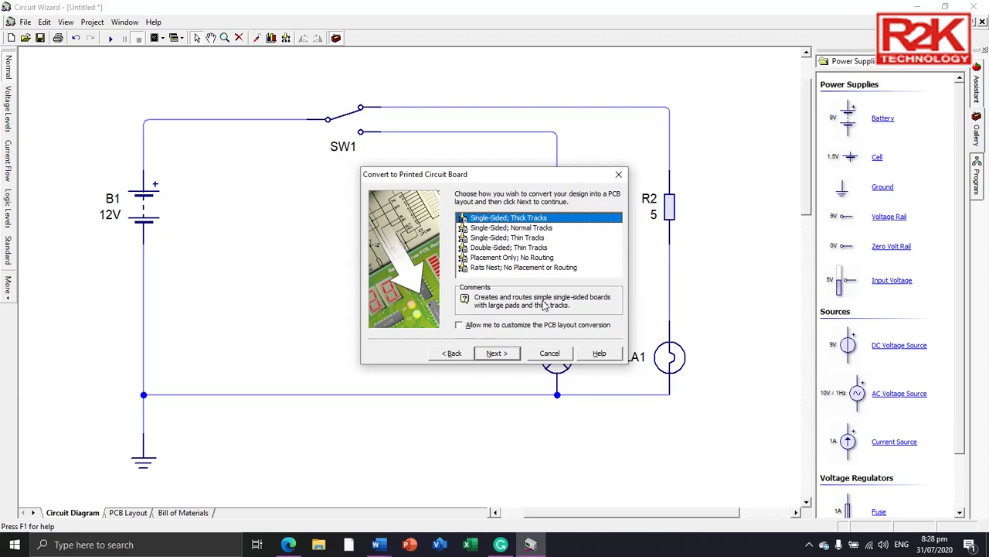
pyautogui.click(498, 354)
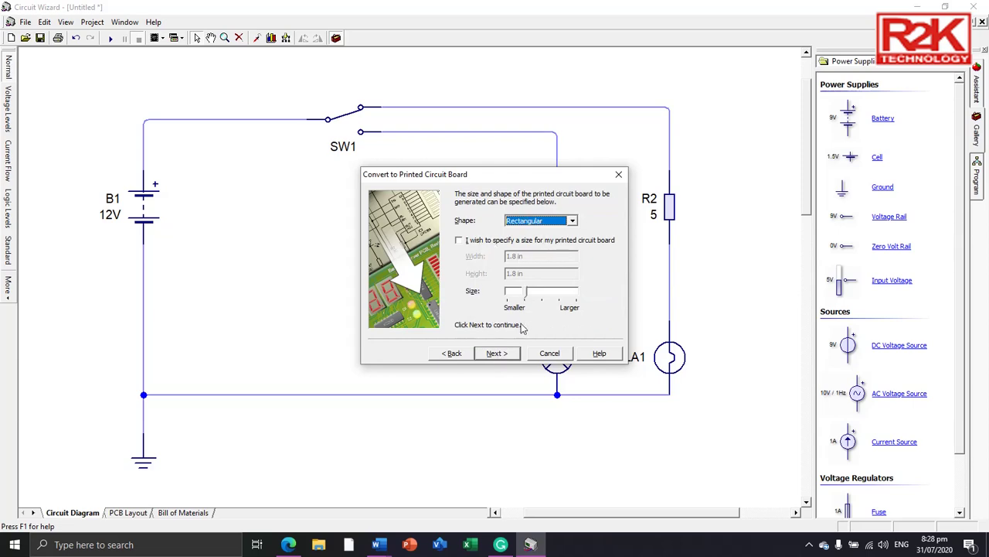
pyautogui.click(498, 353)
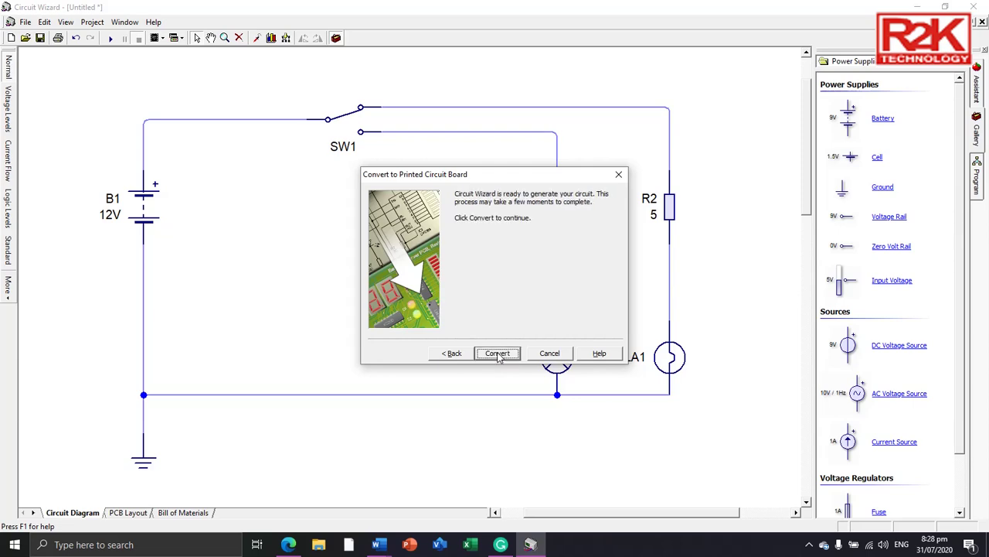
pyautogui.click(498, 354)
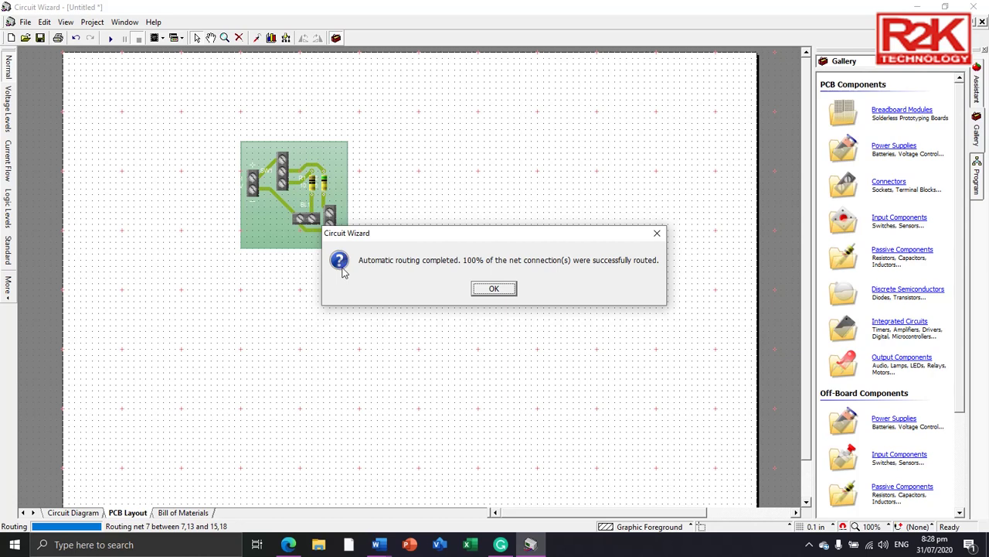
# - Preview the routed board in Artwork, Logic Levels and Real World views, ending in PCB Designer Classic
pyautogui.click(489, 290)
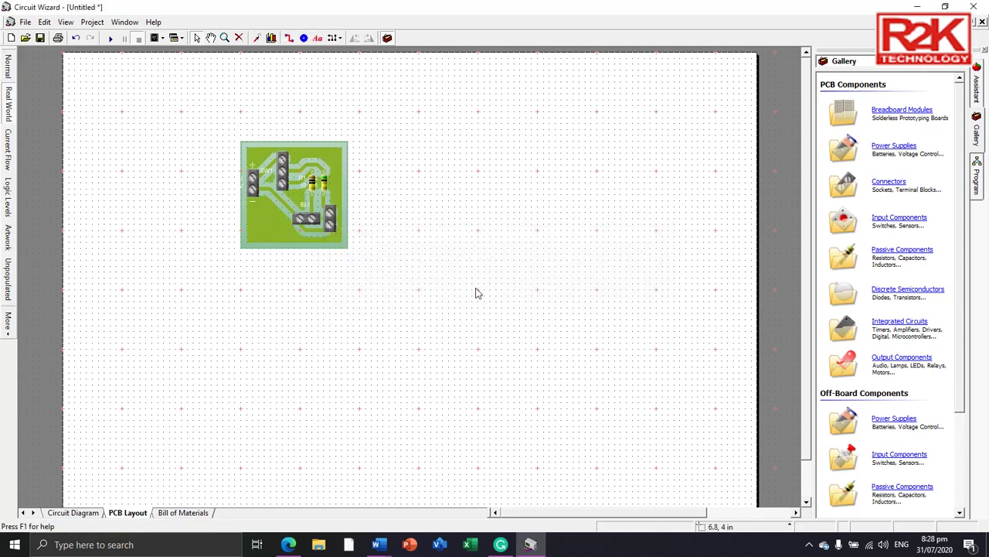
pyautogui.click(7, 241)
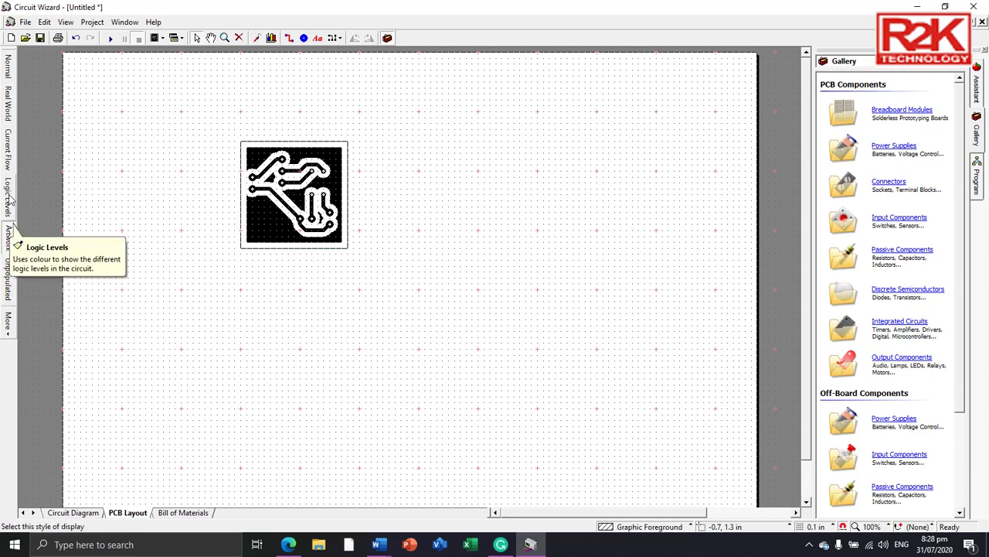
pyautogui.click(10, 199)
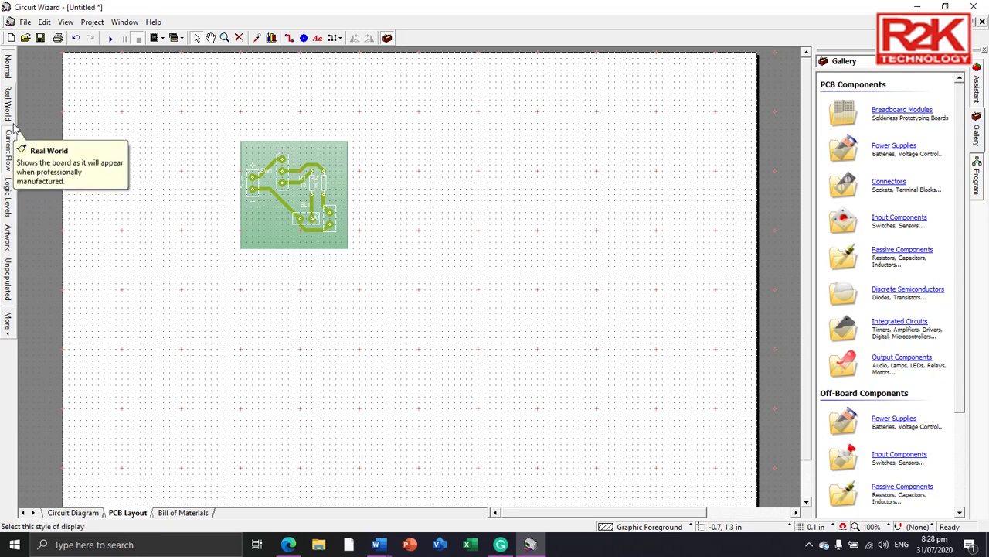
pyautogui.click(10, 114)
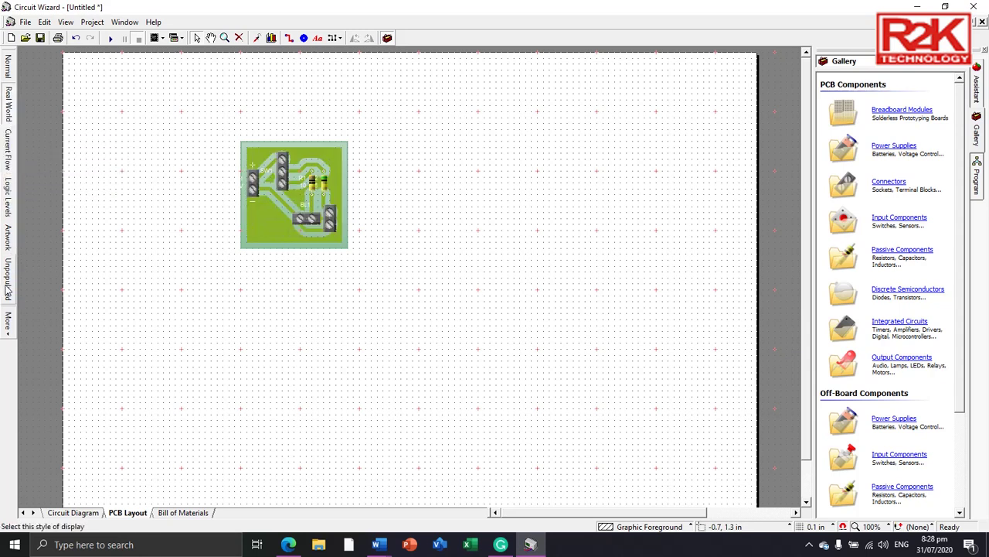
pyautogui.click(11, 334)
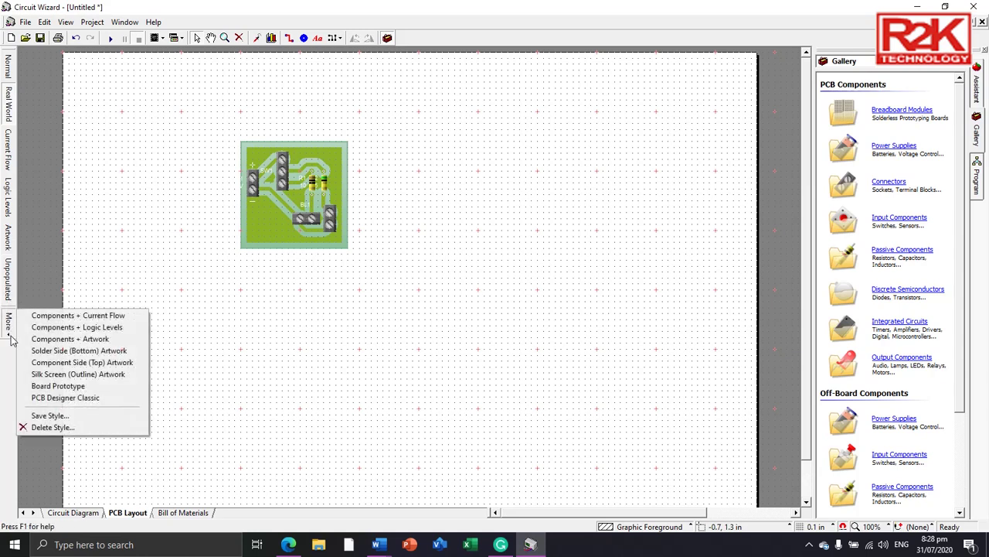
pyautogui.click(51, 398)
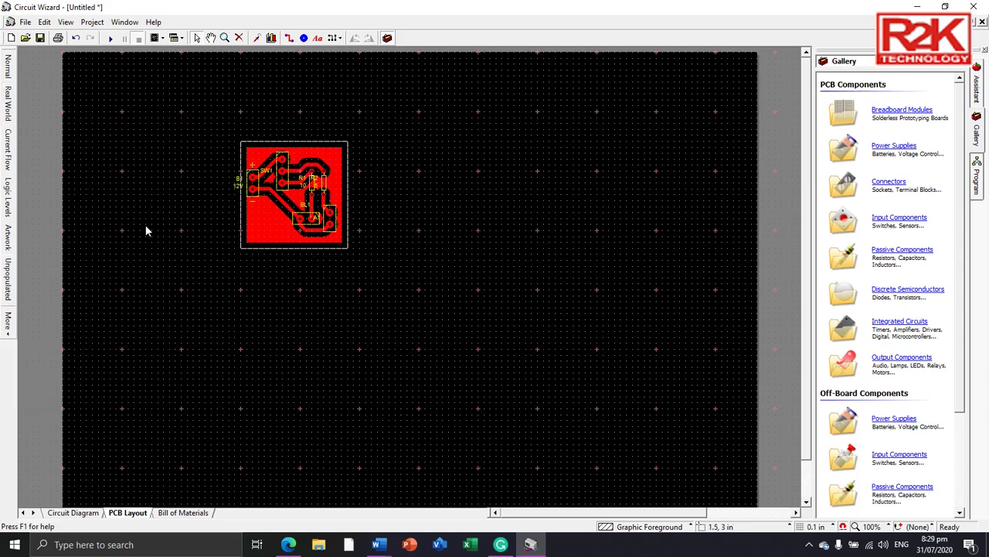
# - Return to the Circuit Diagram view showing B1, SW1, R1, R2, BL1, LA1 and ground
pyautogui.click(71, 513)
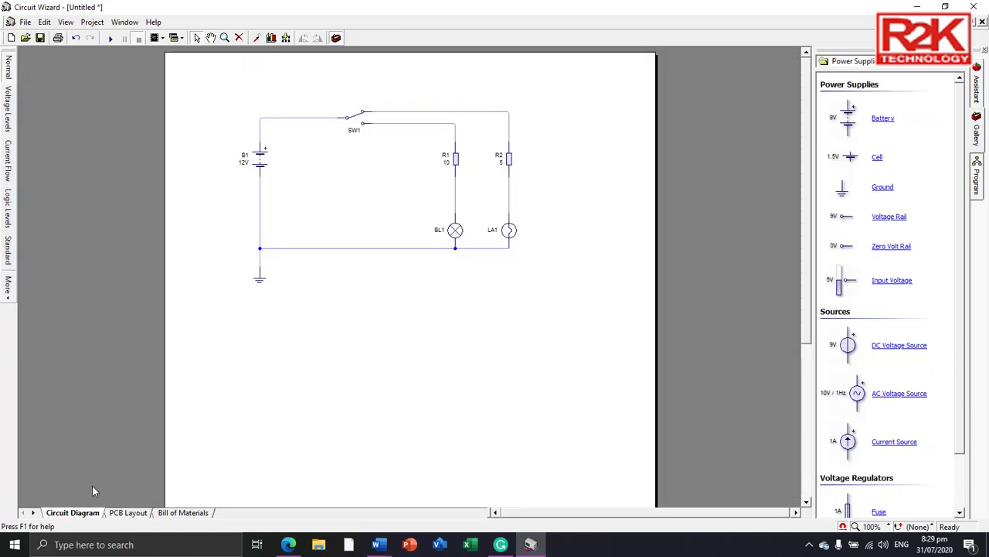